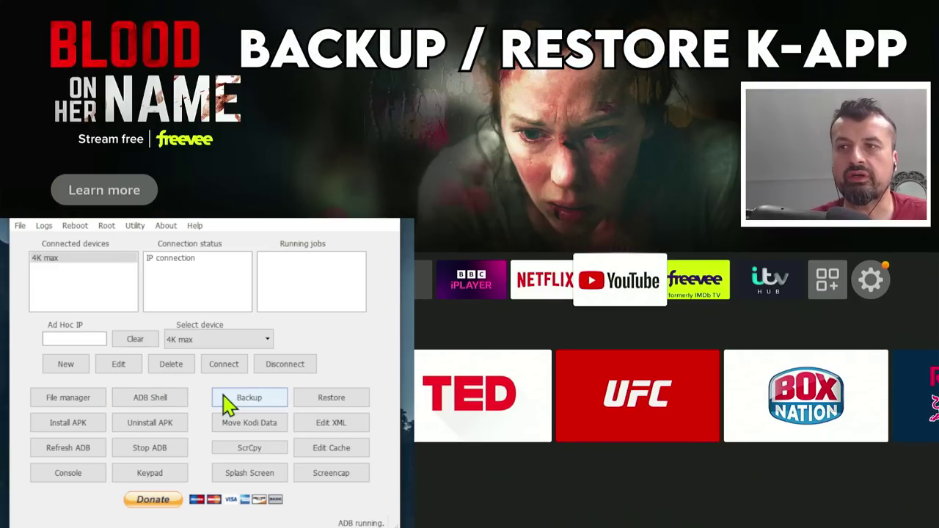
Step: Use the adbLink remote to move the Fire TV focus from YouTube right to freevee
{"action": "left_click", "coordinate": [147, 479]}
{"action": "left_click", "coordinate": [310, 250]}
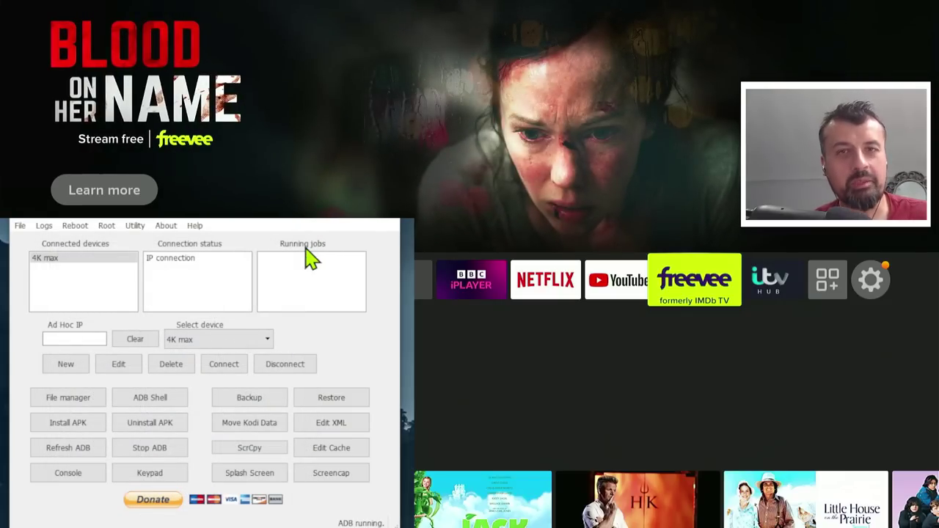
Step: Mirror the Fire TV with ScrCpy and shift focus left to YouTube, then back to freevee
{"action": "left_click", "coordinate": [257, 453]}
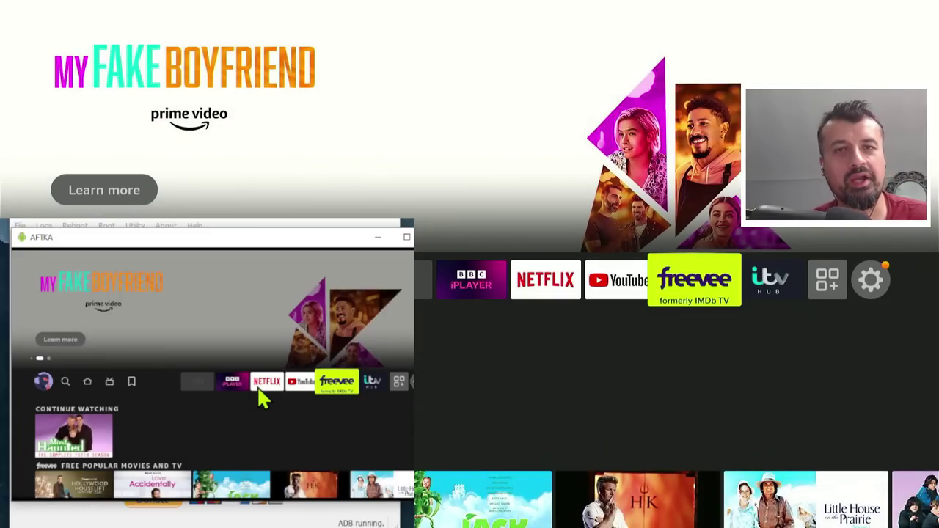
{"action": "key", "text": "Left"}
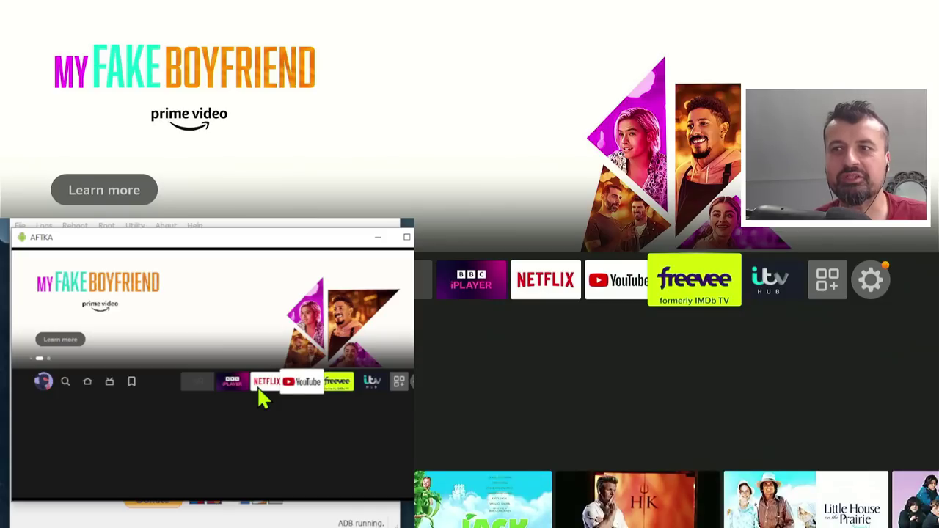
{"action": "key", "text": "Right"}
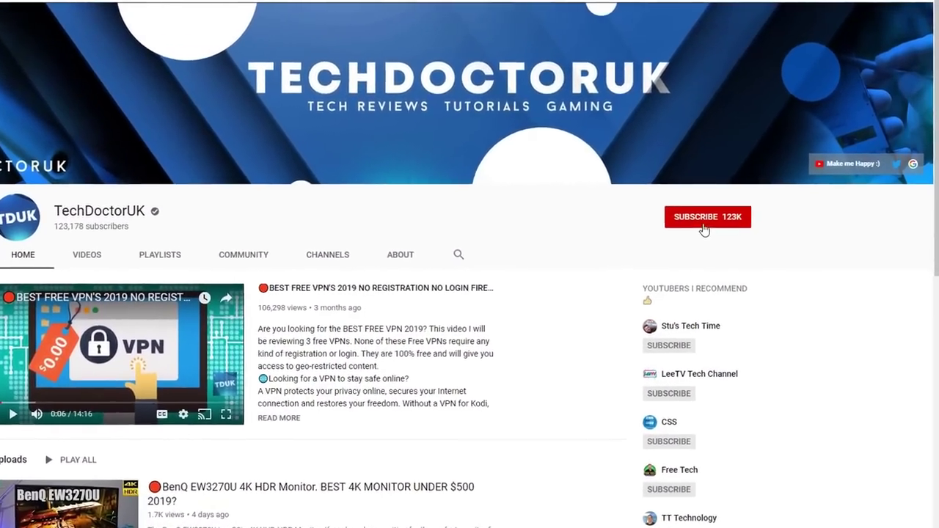
Step: Subscribe to TechDoctorUK on YouTube and enable the notification bell for new uploads
{"action": "left_click", "coordinate": [703, 230]}
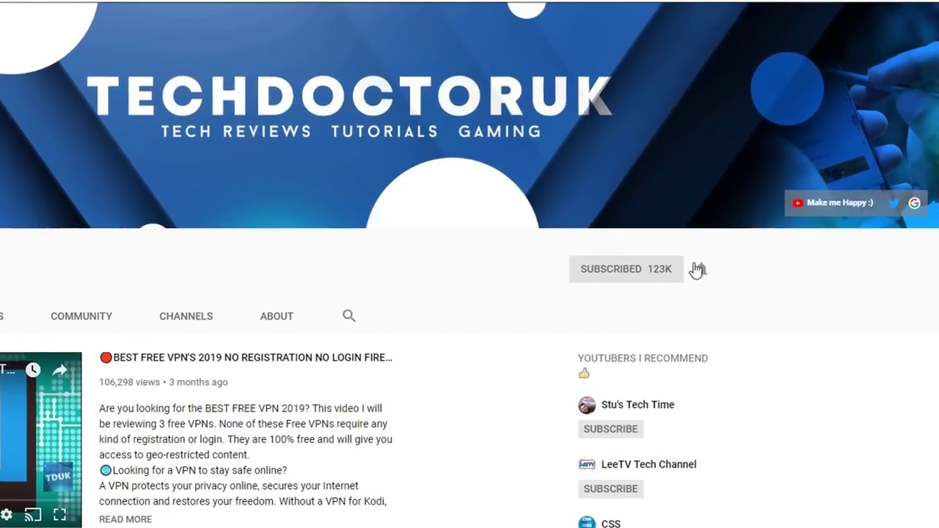
{"action": "left_click", "coordinate": [700, 272]}
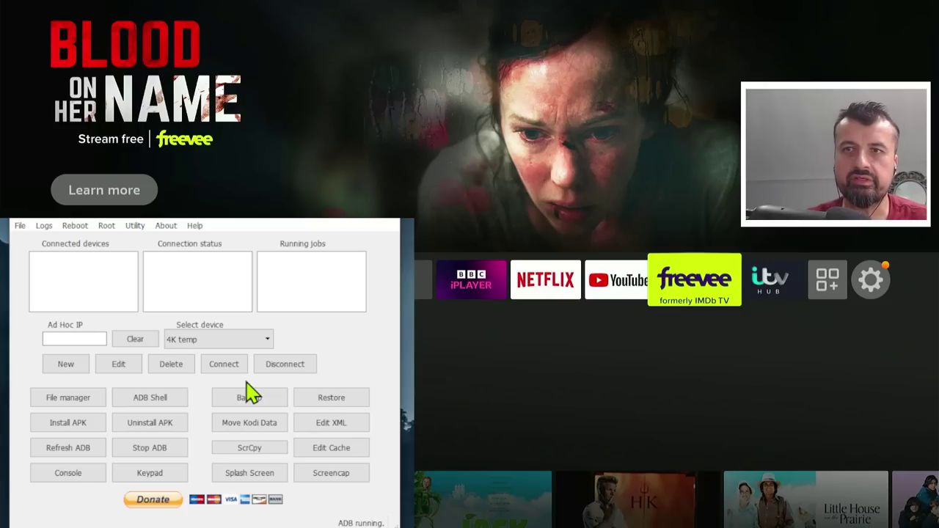
Step: Go to Settings > My Fire TV > About > Network to show IP 192.168.0.185
{"action": "key", "text": "Right"}
{"action": "key", "text": "Right"}
{"action": "key", "text": "Right"}
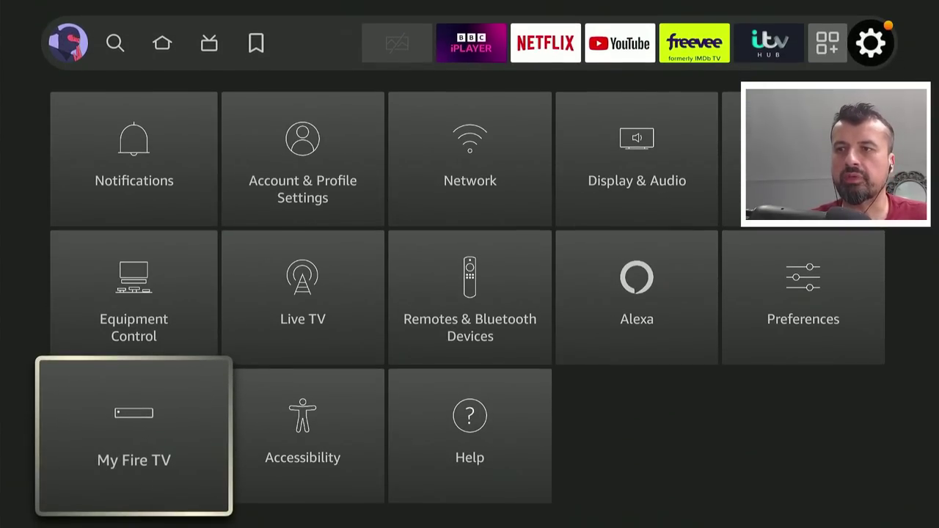
{"action": "key", "text": "Return"}
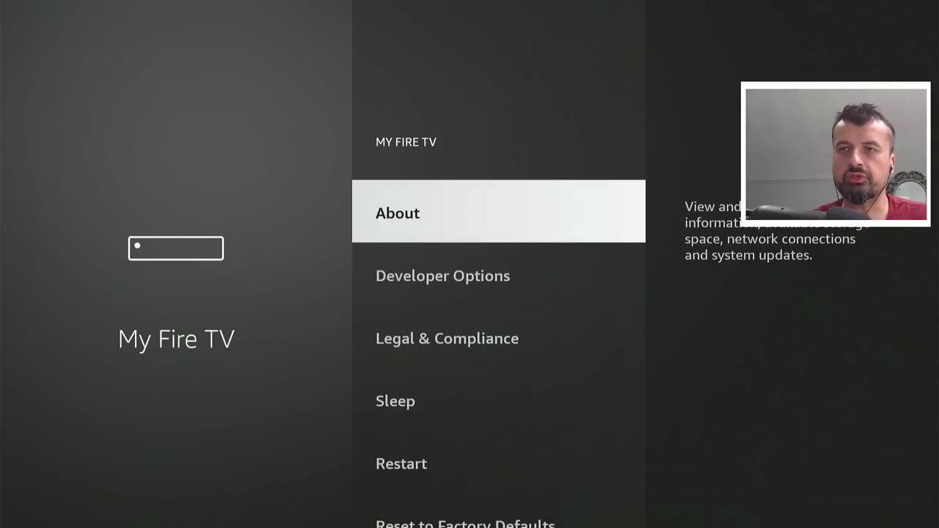
{"action": "key", "text": "Return"}
{"action": "key", "text": "Down"}
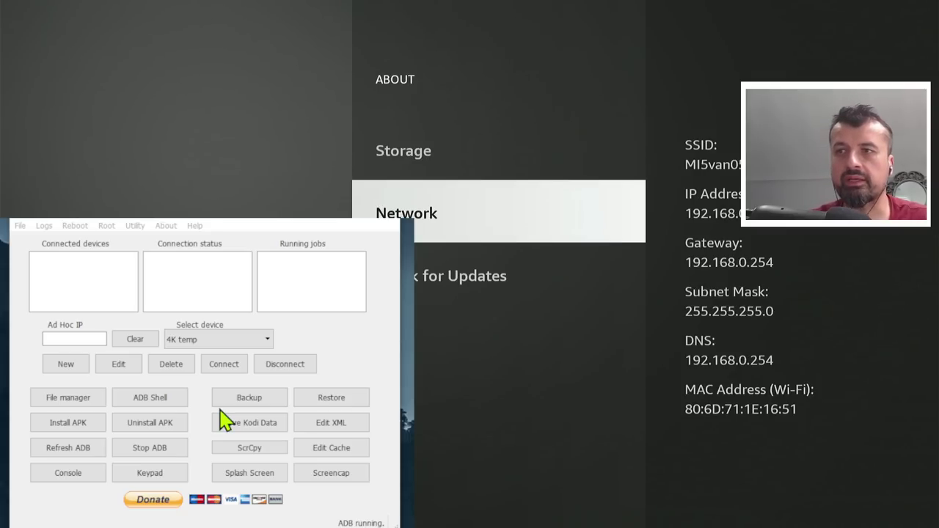
Step: Change the selected adbLink device from 4K temp to the saved Cube profile
{"action": "left_click", "coordinate": [268, 341]}
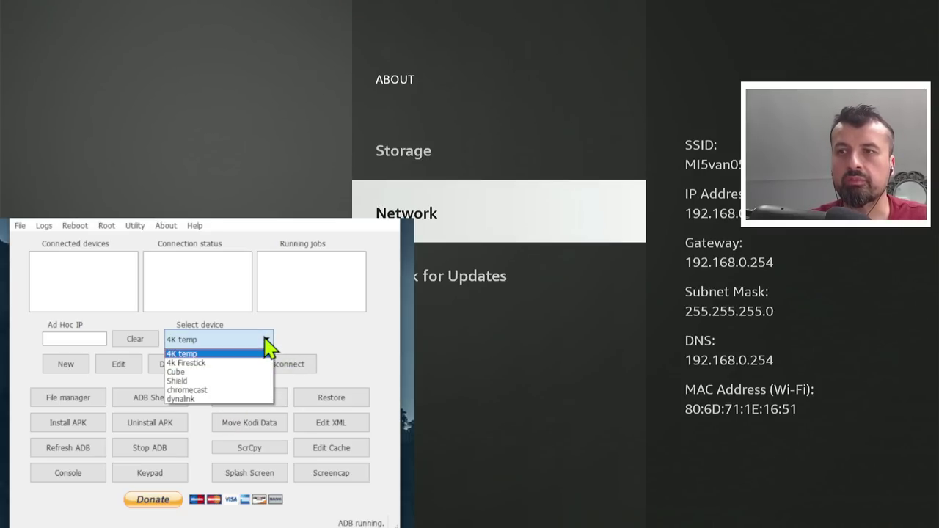
{"action": "left_click", "coordinate": [197, 381]}
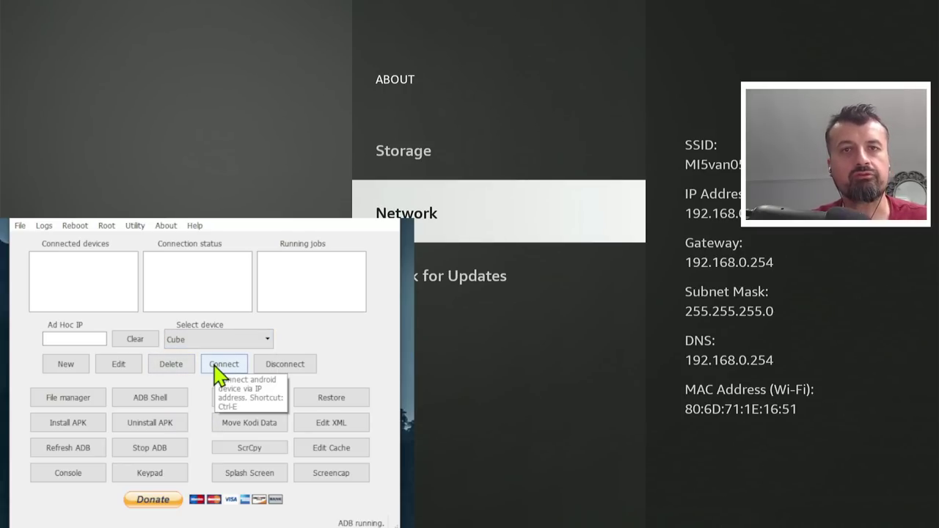
Step: Create and save a device record named '4K Max' with address 192.168.0.185
{"action": "left_click", "coordinate": [62, 371]}
{"action": "type", "text": "4K Max"}
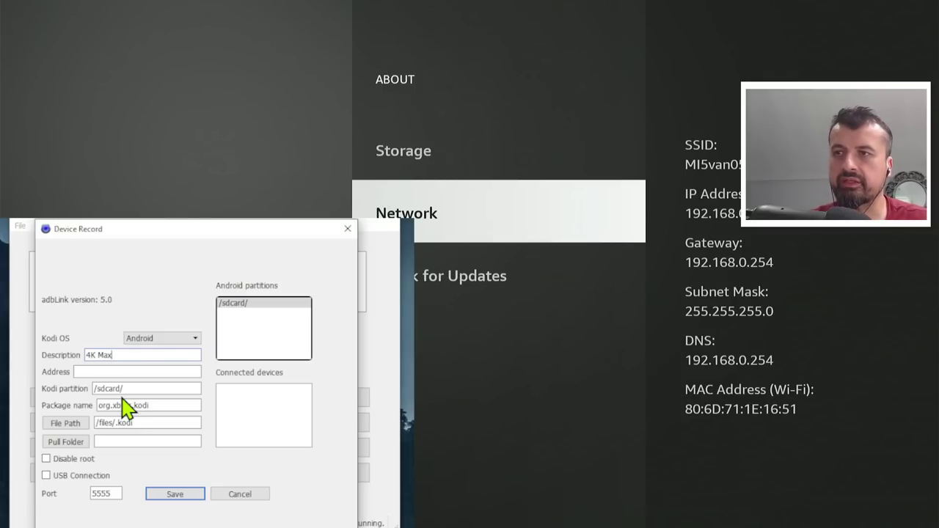
{"action": "left_click", "coordinate": [112, 372]}
{"action": "type", "text": "192"}
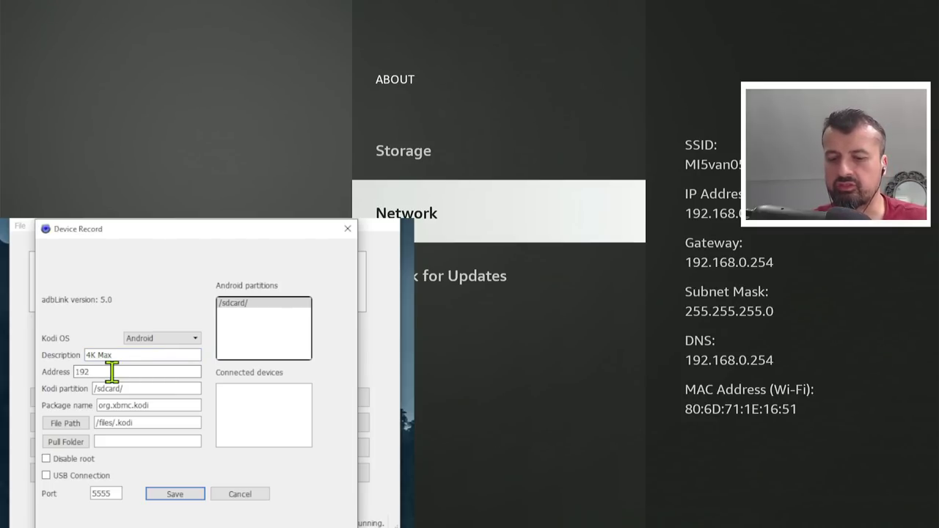
{"action": "type", "text": ".168.0"}
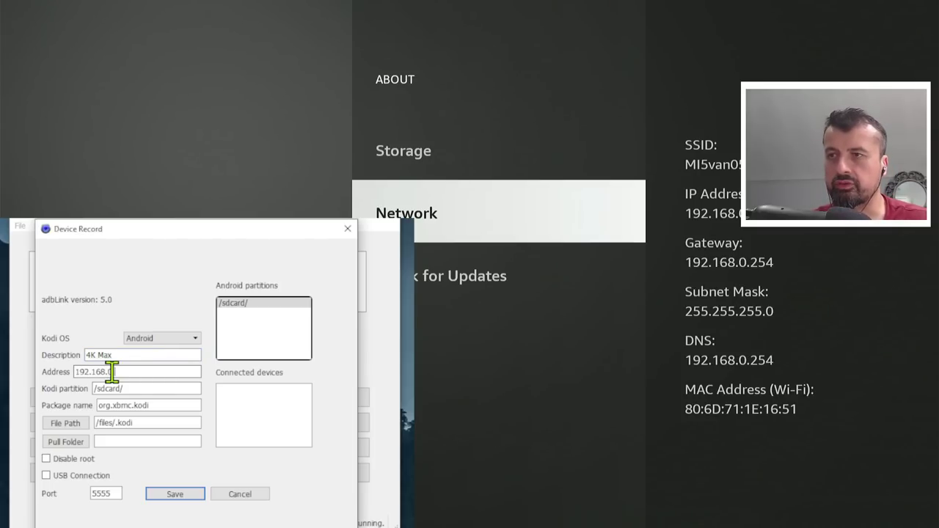
{"action": "type", "text": ".185"}
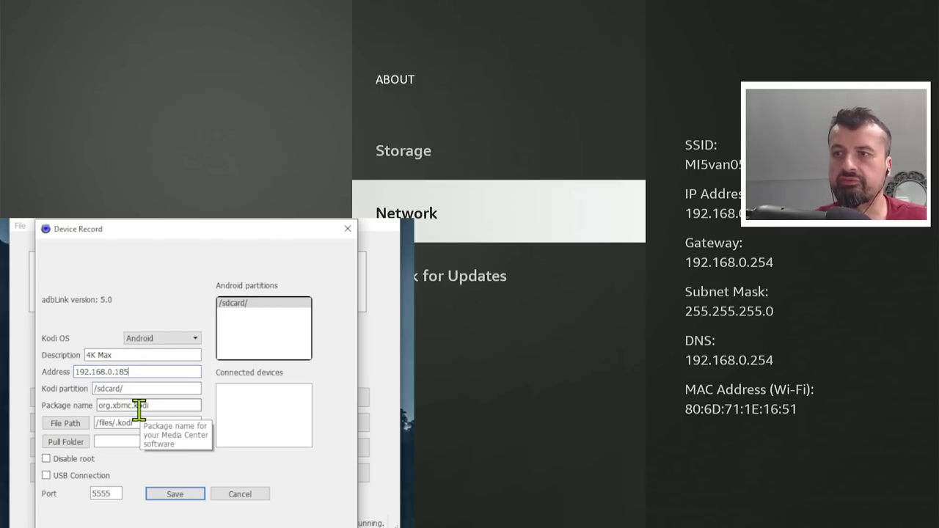
{"action": "left_click", "coordinate": [179, 495]}
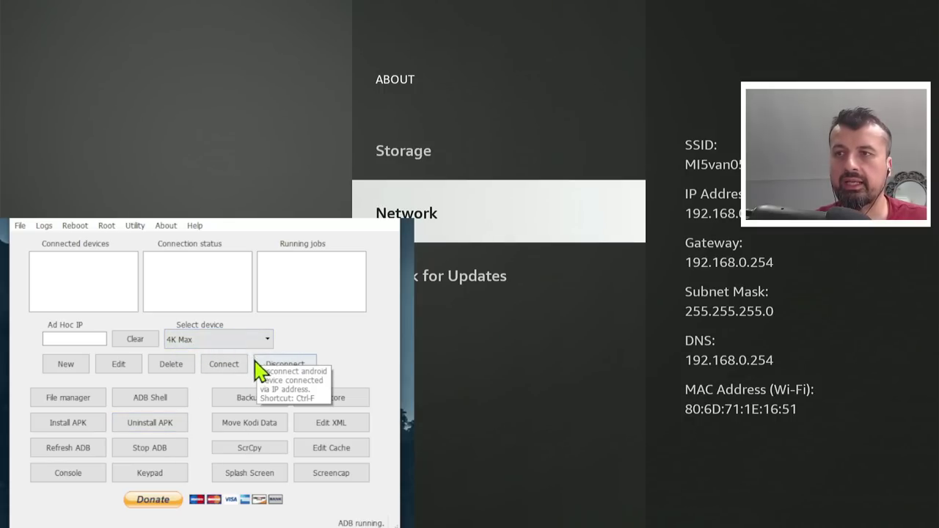
Step: Connect adbLink to the 4K Max stick over IP
{"action": "left_click", "coordinate": [226, 367]}
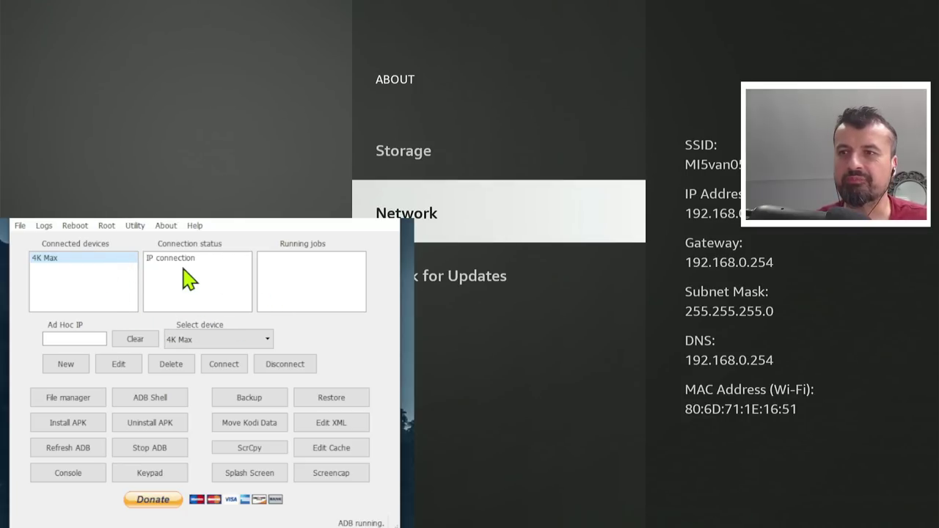
Step: From the Wifi/USB Remote, move focus up to Storage and send the Fire TV Home
{"action": "left_click", "coordinate": [136, 477]}
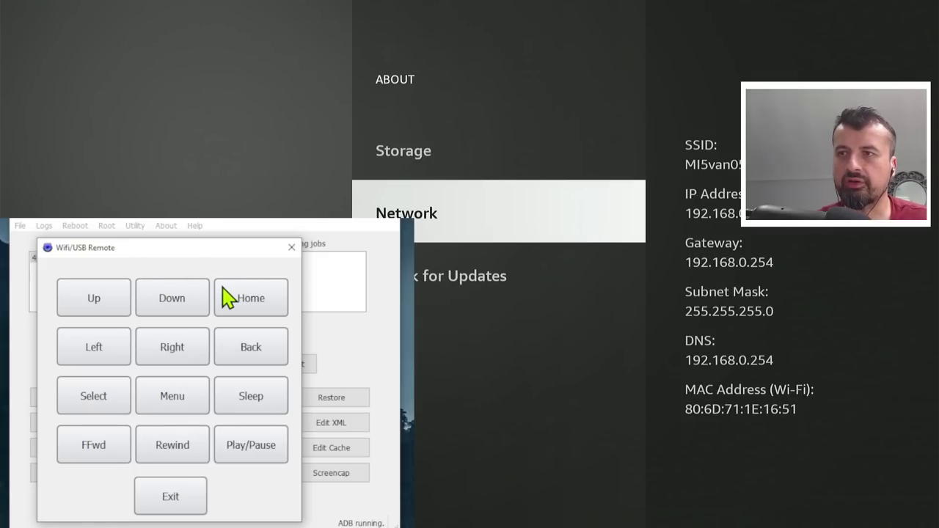
{"action": "left_click", "coordinate": [114, 313]}
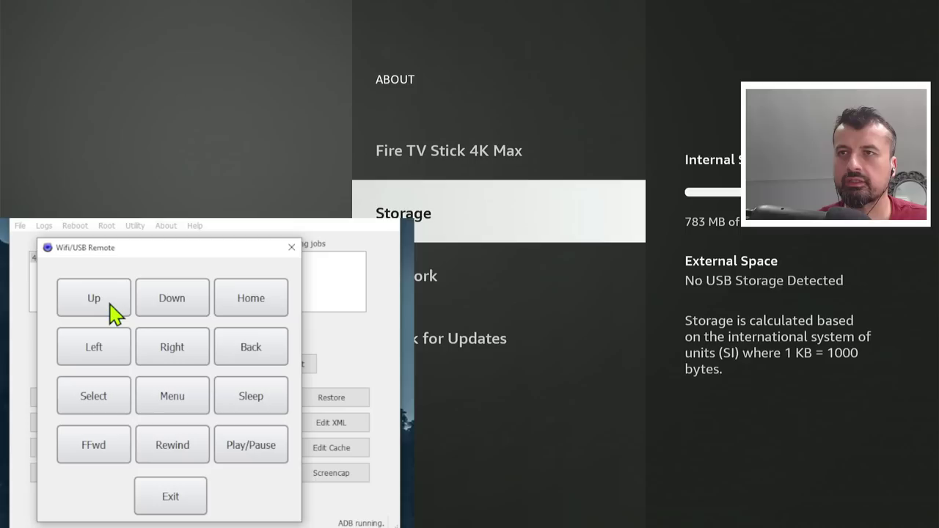
{"action": "left_click", "coordinate": [249, 301]}
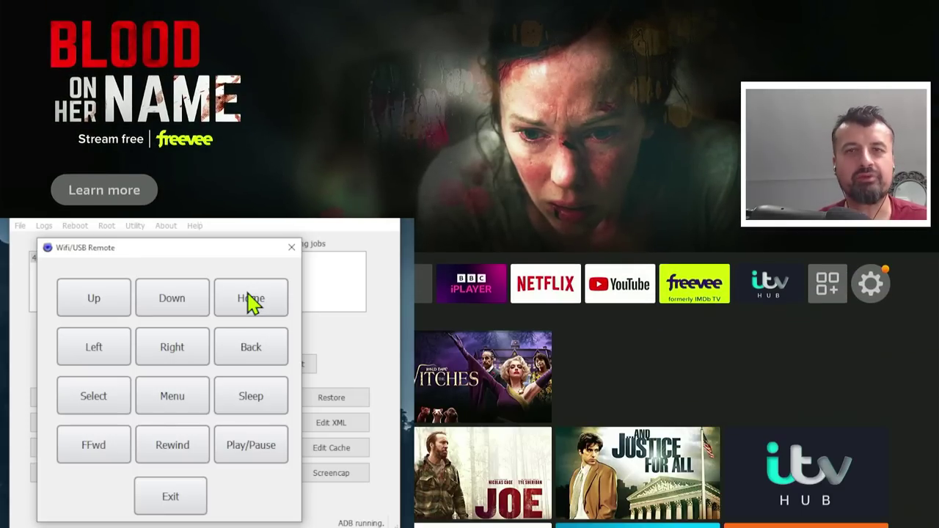
Step: Install both Remote ADB Shell and Set Orientation APKs from the adbLink folder onto 4K Max
{"action": "left_click", "coordinate": [293, 250]}
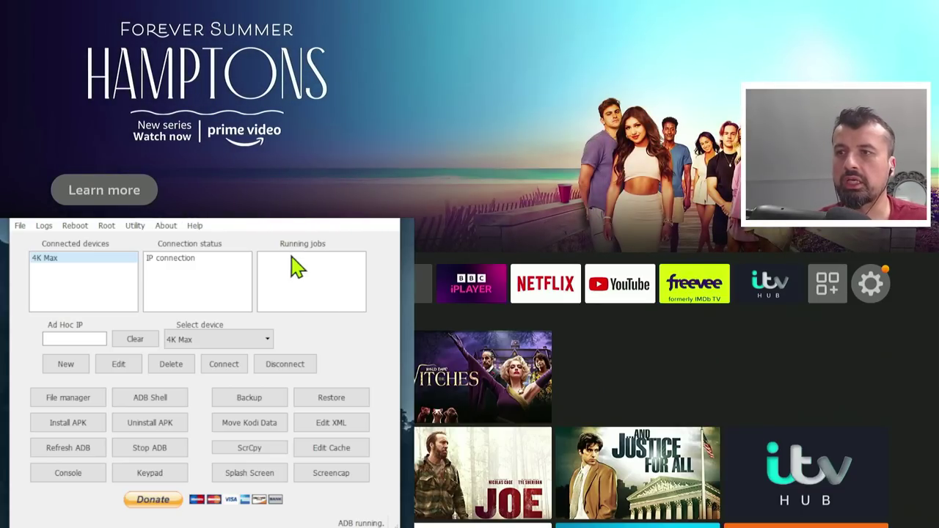
{"action": "left_click", "coordinate": [74, 425]}
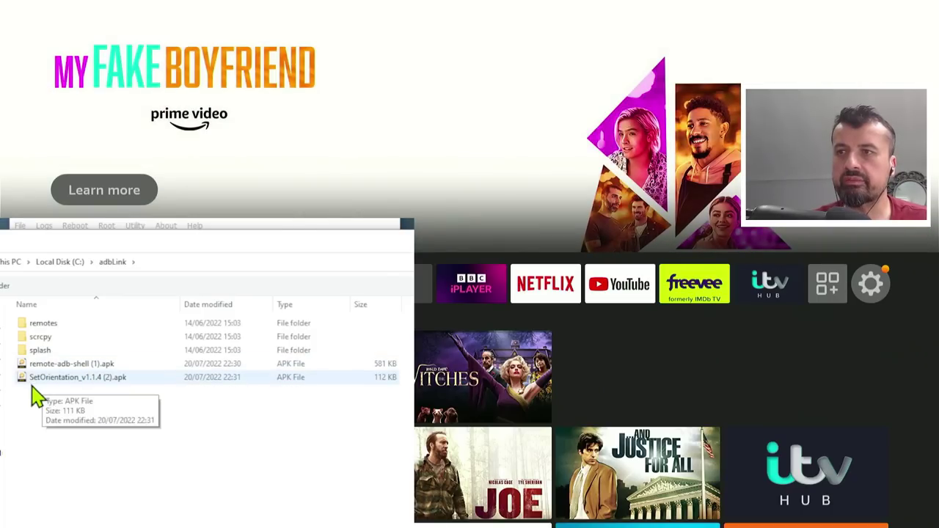
{"action": "left_click_drag", "start_coordinate": [78, 395], "coordinate": [48, 371]}
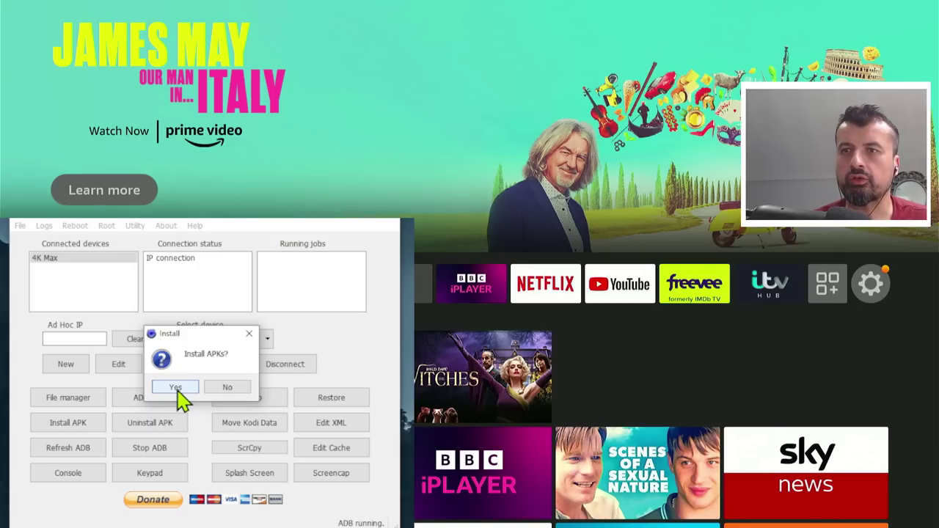
{"action": "left_click", "coordinate": [176, 387]}
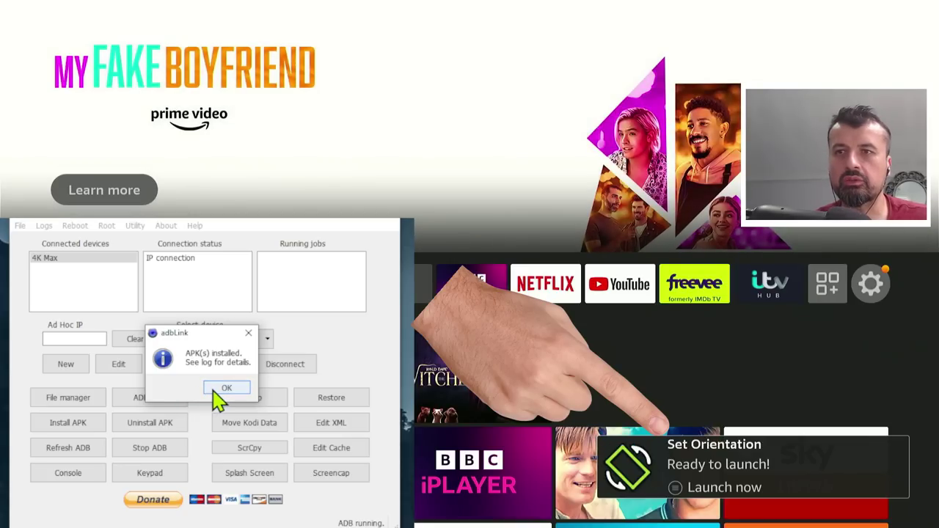
{"action": "left_click", "coordinate": [222, 388]}
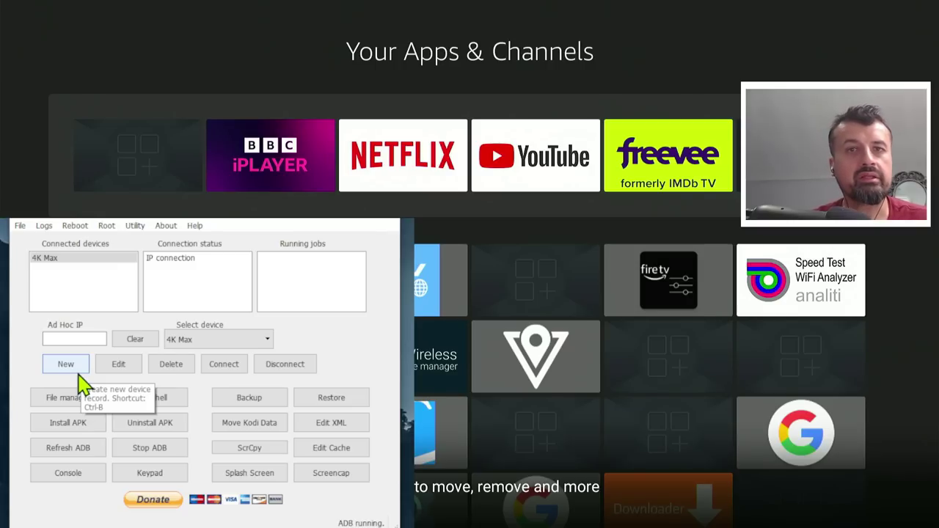
Step: Browse /sdcard/Downloader in the file manager, select Tubiv420.2.apk, then close the browser
{"action": "left_click", "coordinate": [50, 403]}
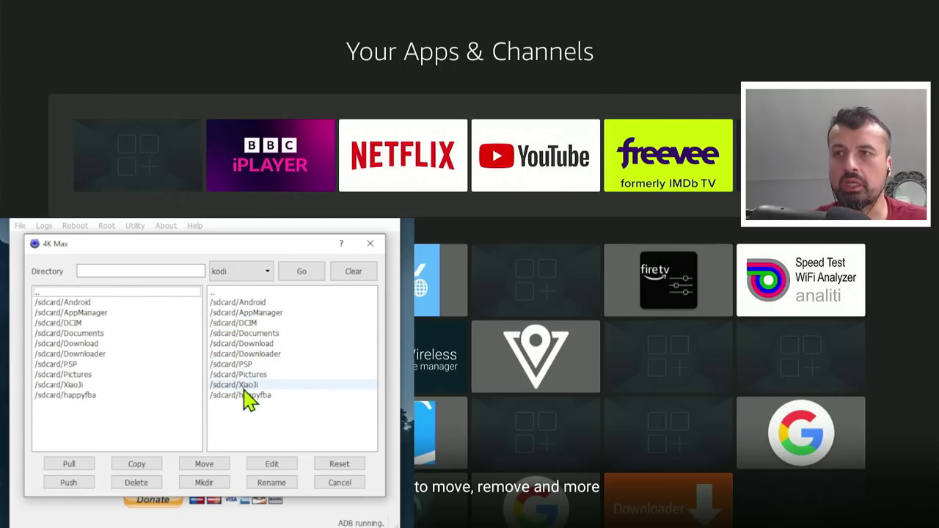
{"action": "left_click", "coordinate": [272, 356]}
{"action": "double_click", "coordinate": [273, 355]}
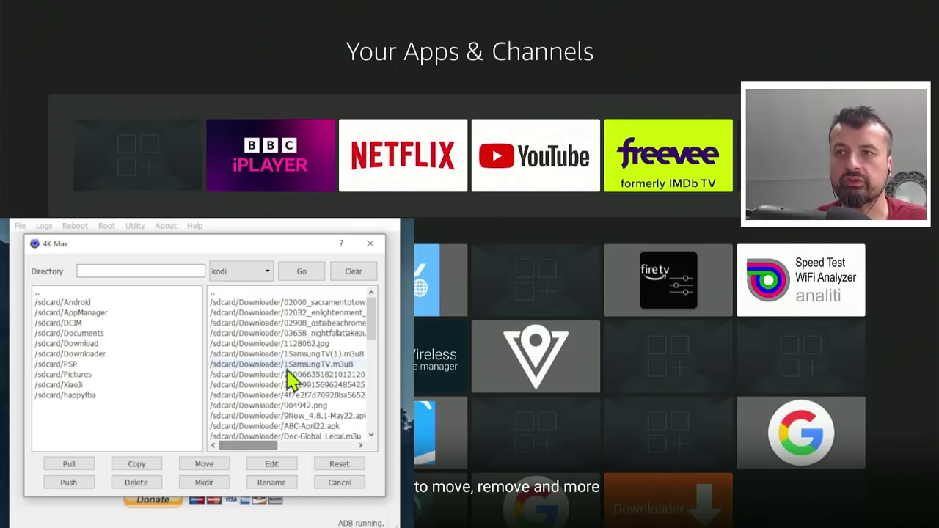
{"action": "scroll", "coordinate": [294, 374], "scroll_direction": "down", "scroll_amount": 1}
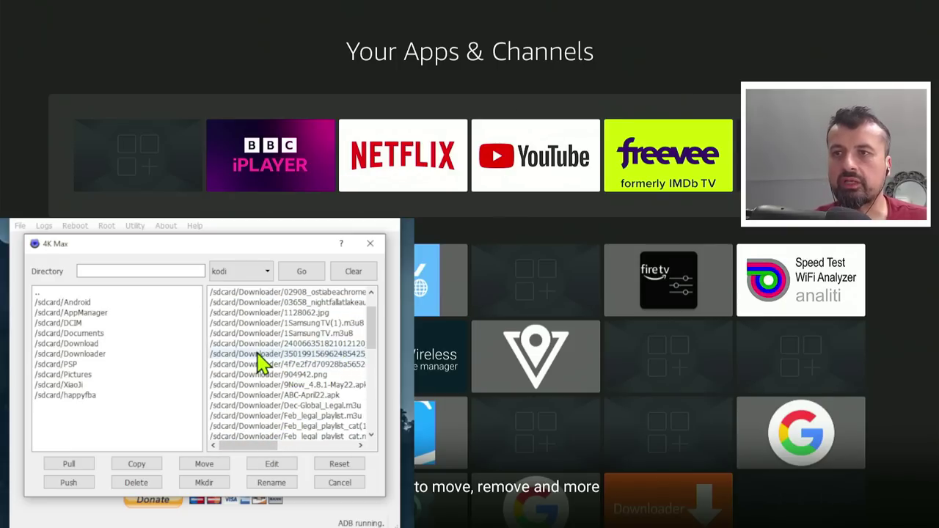
{"action": "scroll", "coordinate": [311, 375], "scroll_direction": "down", "scroll_amount": 2}
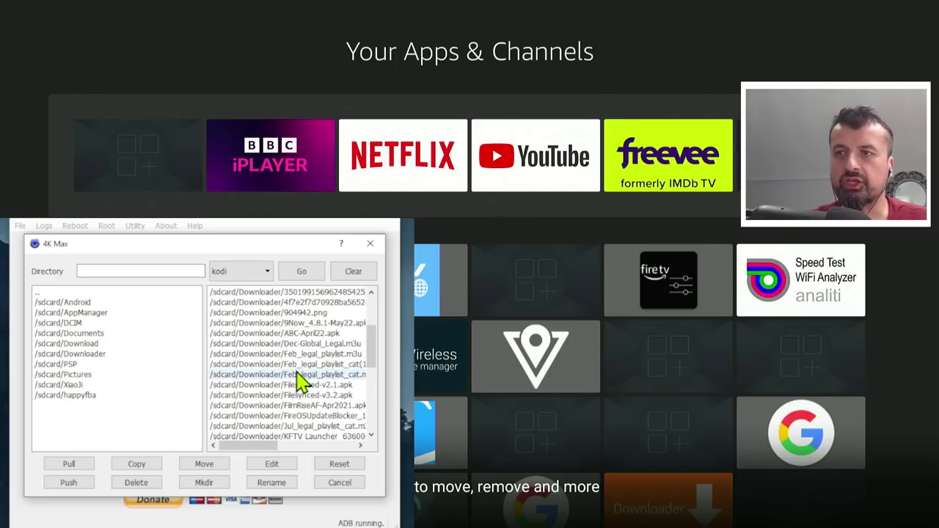
{"action": "scroll", "coordinate": [299, 380], "scroll_direction": "down", "scroll_amount": 4}
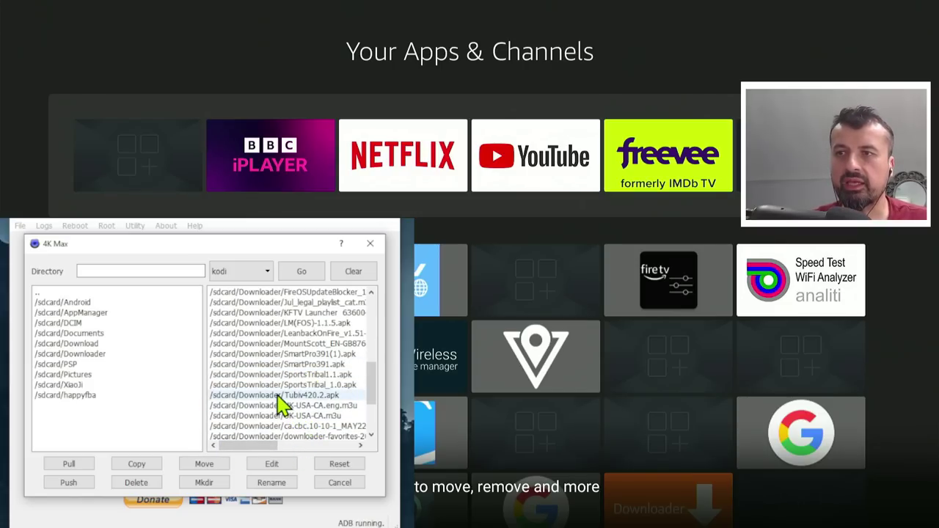
{"action": "left_click", "coordinate": [279, 397]}
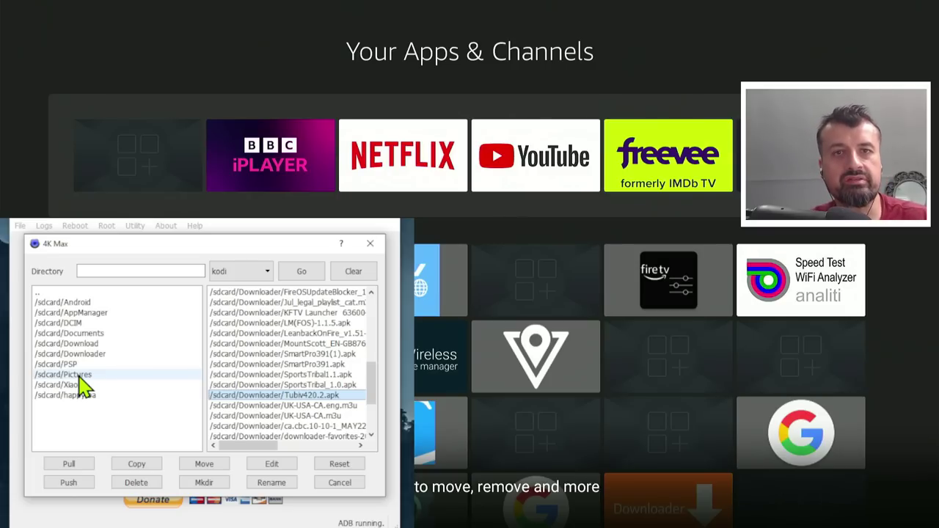
{"action": "key", "text": "Escape"}
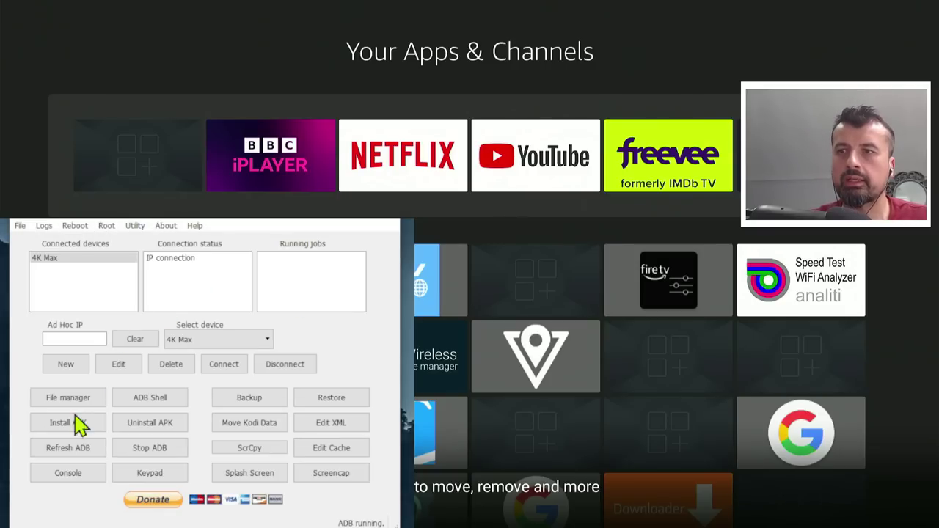
{"action": "left_click", "coordinate": [251, 402]}
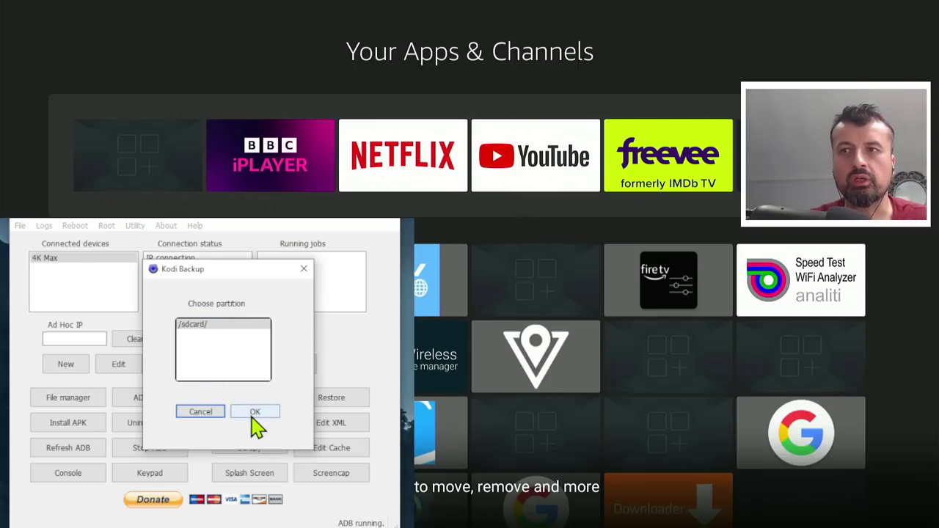
{"action": "left_click", "coordinate": [304, 268]}
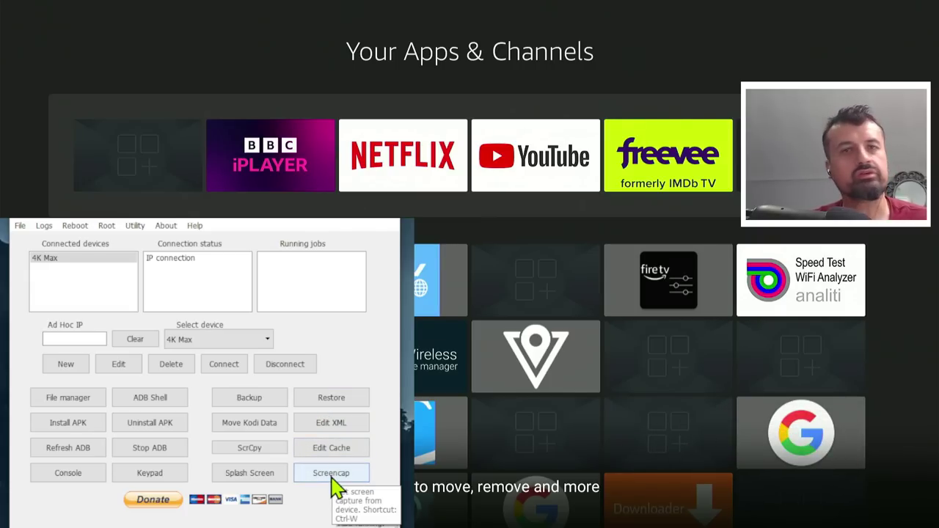
Step: Take a screencap of the Fire TV, then browse the Reboot and Utility menus
{"action": "left_click", "coordinate": [332, 476]}
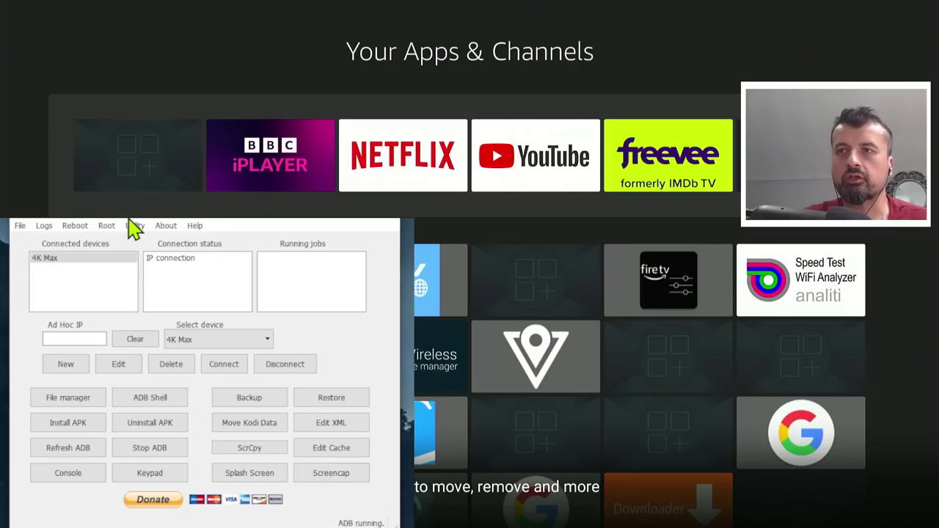
{"action": "left_click", "coordinate": [75, 228]}
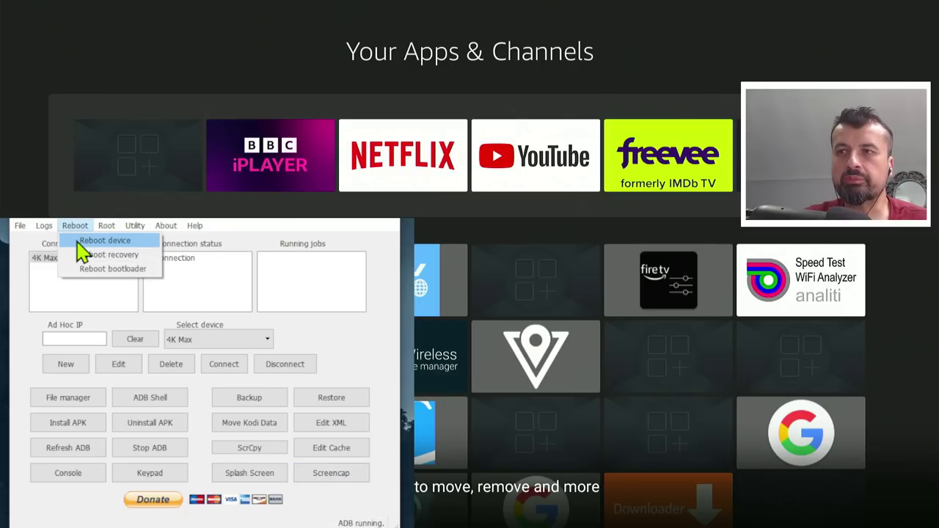
{"action": "mouse_move", "coordinate": [136, 228]}
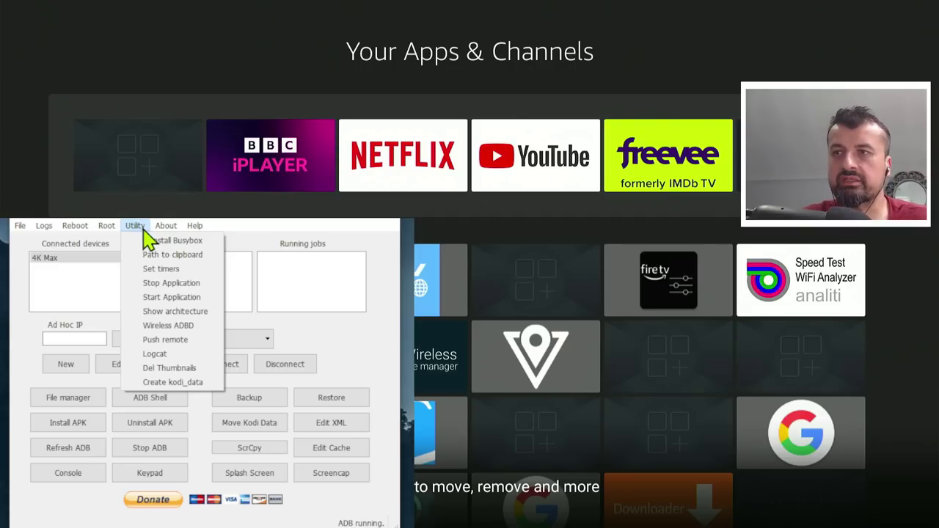
Step: Set the Screensaver timer from 840000 to 3000 ms, leaving Sleep at 900000
{"action": "mouse_move", "coordinate": [166, 226]}
{"action": "left_click", "coordinate": [147, 257]}
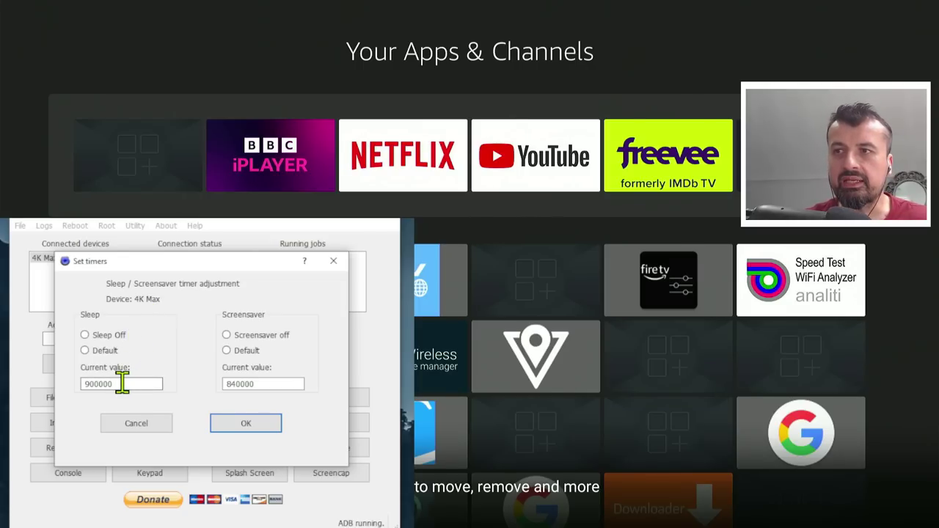
{"action": "left_click_drag", "start_coordinate": [122, 382], "coordinate": [82, 383]}
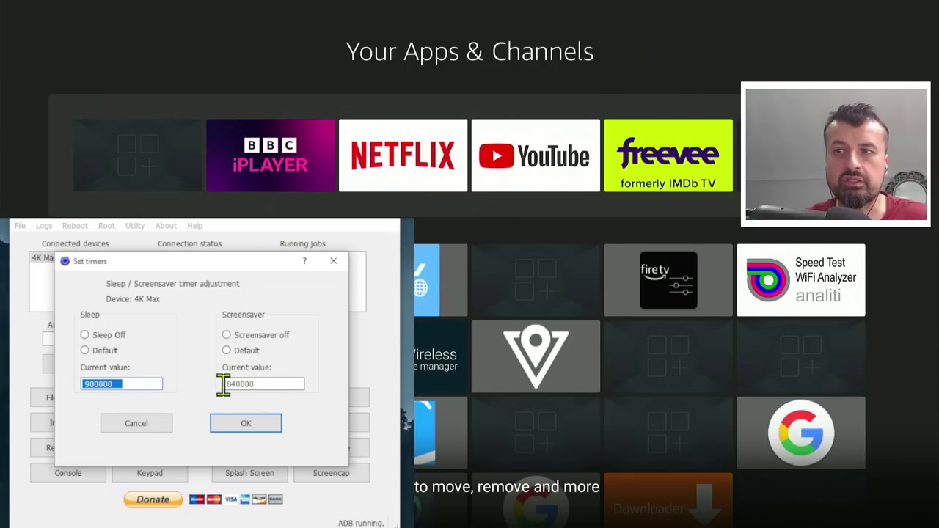
{"action": "left_click", "coordinate": [257, 384]}
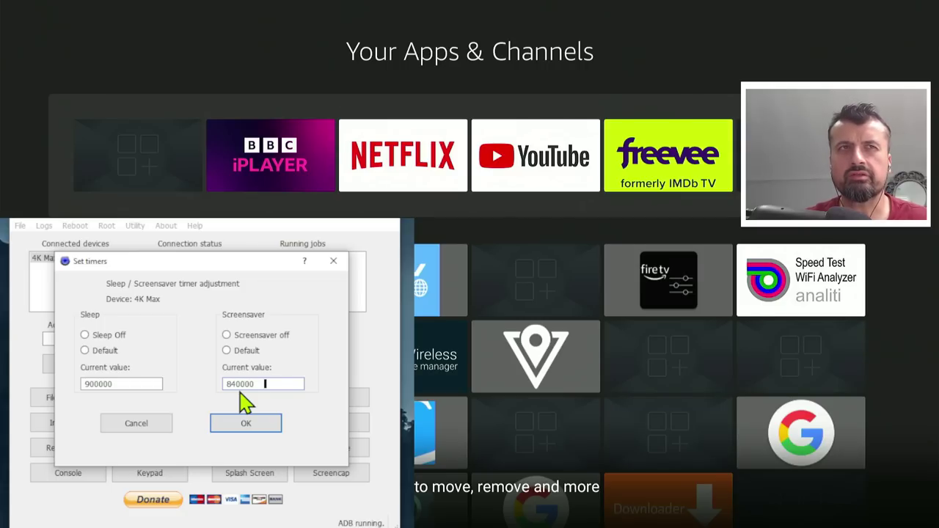
{"action": "left_click_drag", "start_coordinate": [272, 383], "coordinate": [225, 383]}
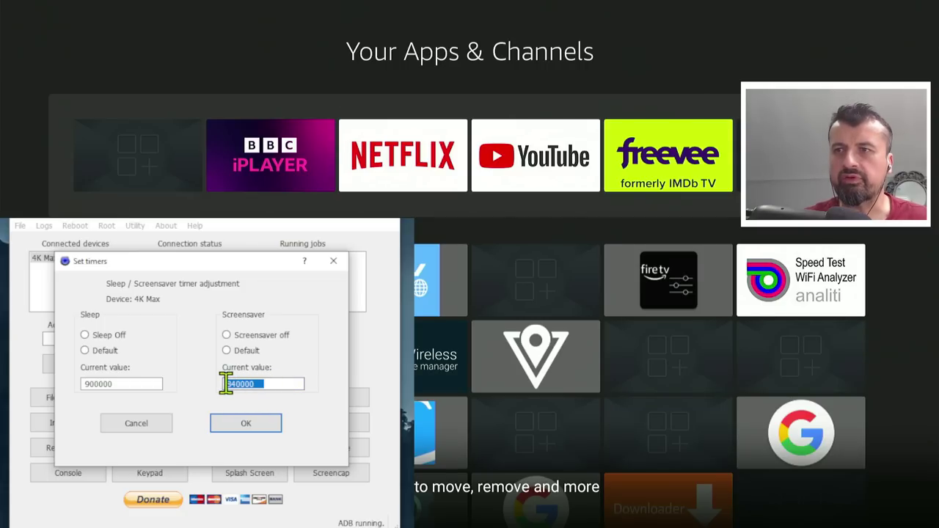
{"action": "type", "text": "3000"}
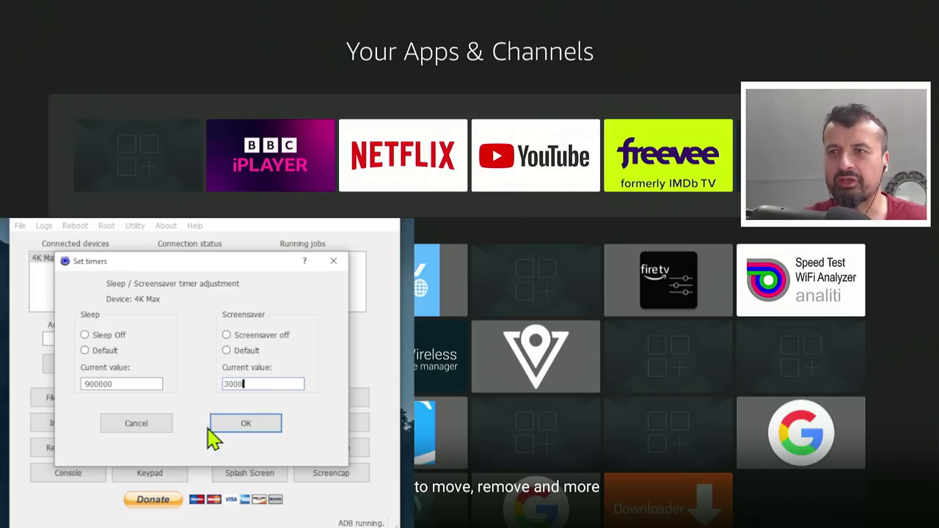
{"action": "left_click", "coordinate": [246, 424]}
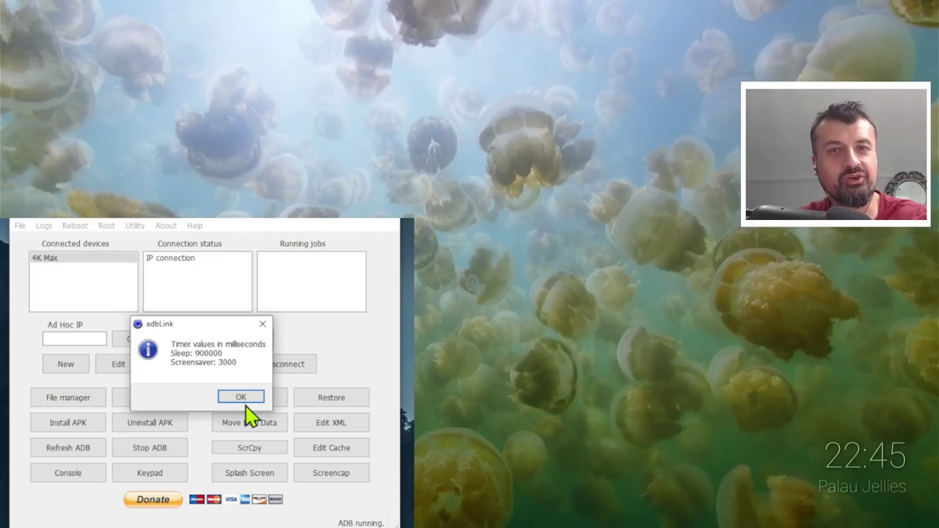
Step: Dismiss the timer values confirmation box
{"action": "left_click", "coordinate": [242, 398]}
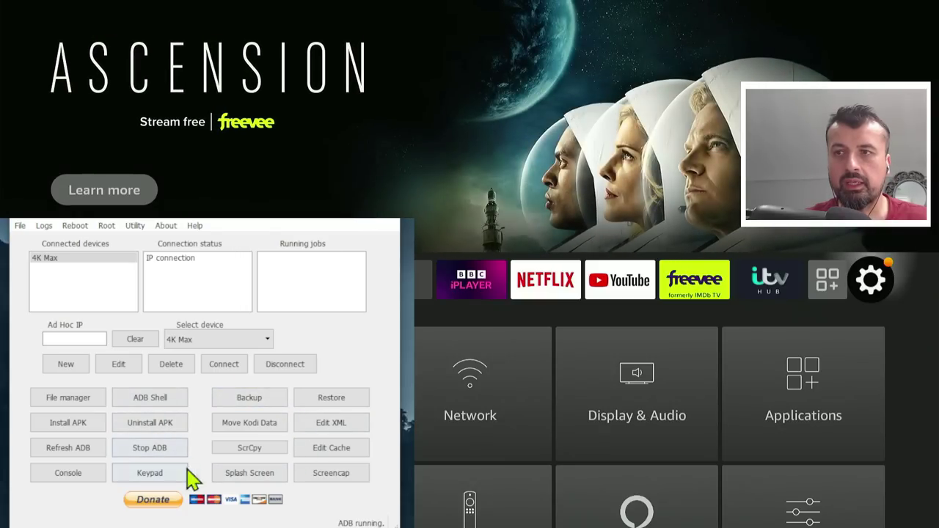
Step: Start ScrCpy mirroring of the Fire TV with no extra arguments
{"action": "left_click", "coordinate": [248, 449]}
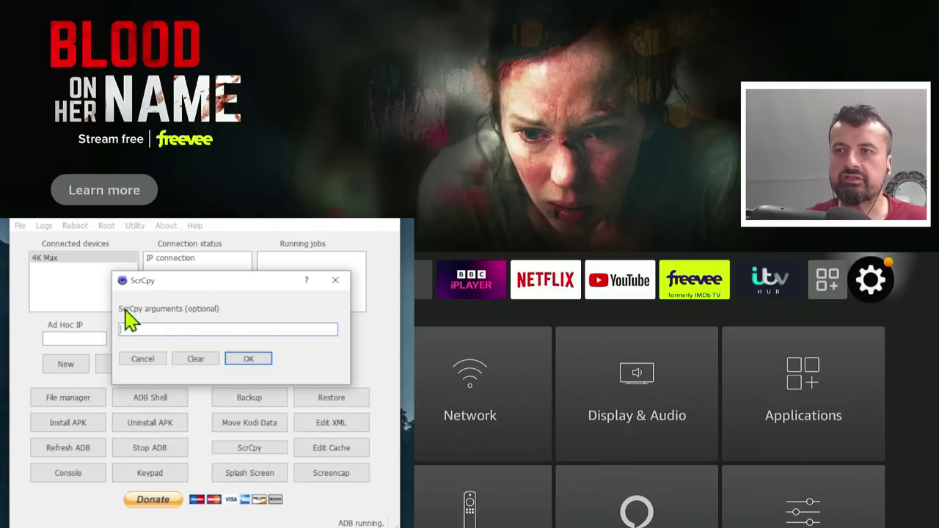
{"action": "left_click", "coordinate": [199, 328]}
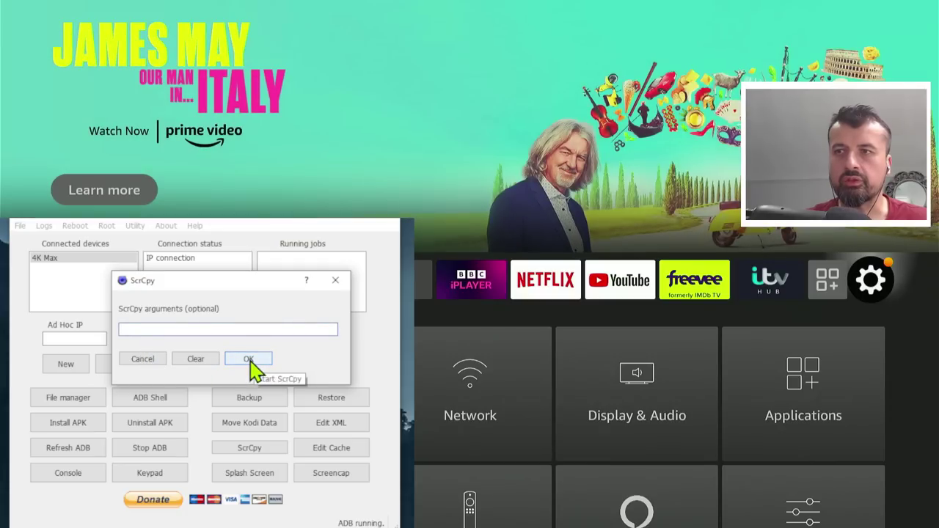
{"action": "left_click", "coordinate": [249, 359]}
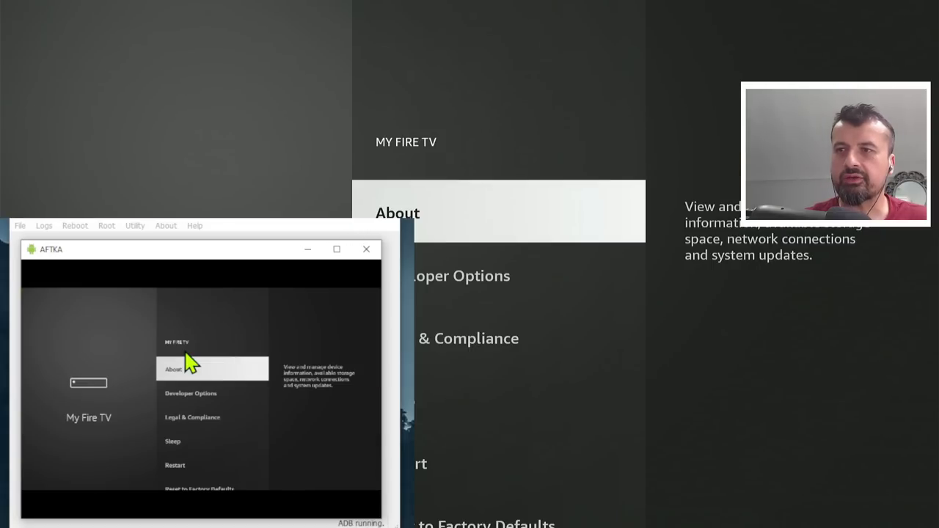
Step: Open Developer Options on the Fire TV, then close the AFTKA mirror window
{"action": "key", "text": "Down"}
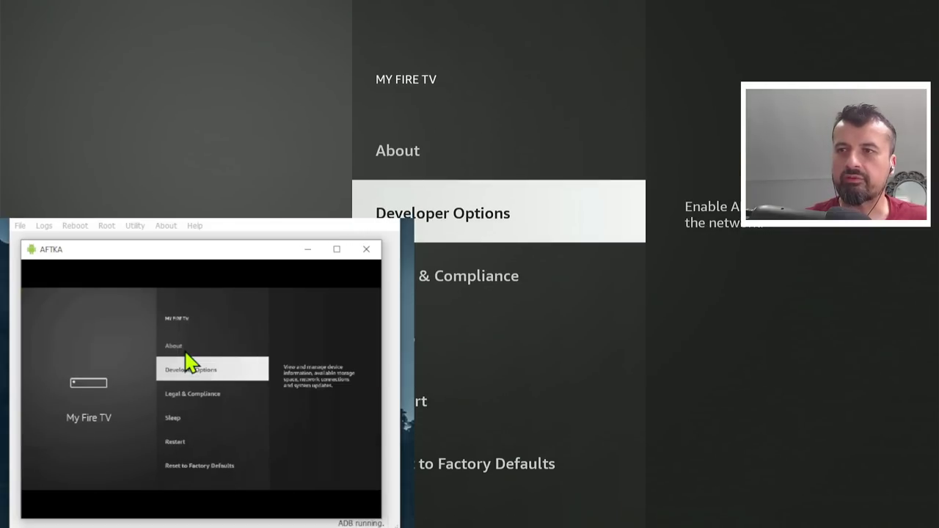
{"action": "key", "text": "Return"}
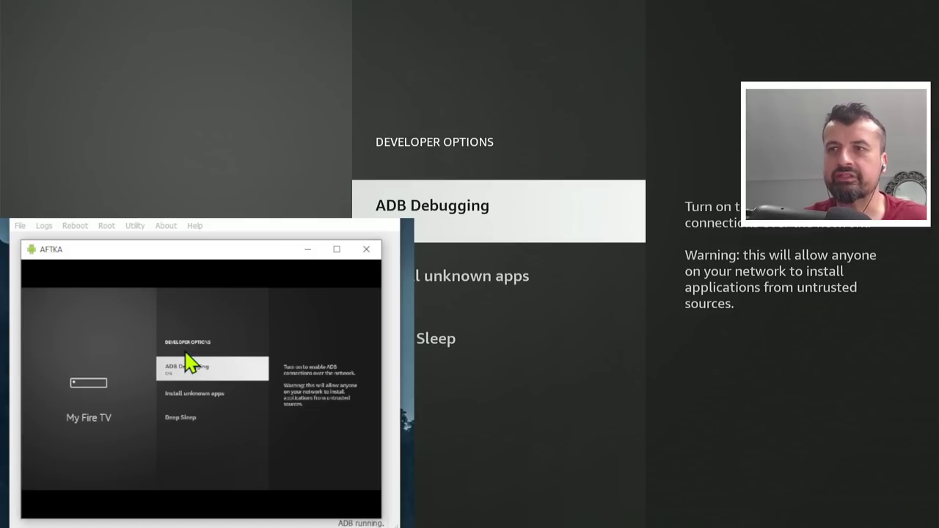
{"action": "left_click", "coordinate": [366, 249]}
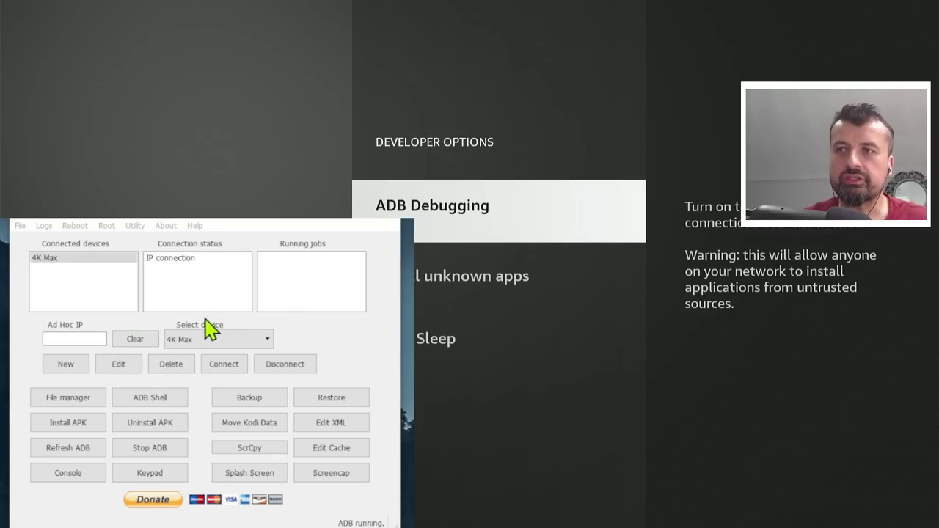
Step: Drop down the Select device list showing 4K Max, 4K Firestick, Shield and chromecast
{"action": "left_click", "coordinate": [268, 340]}
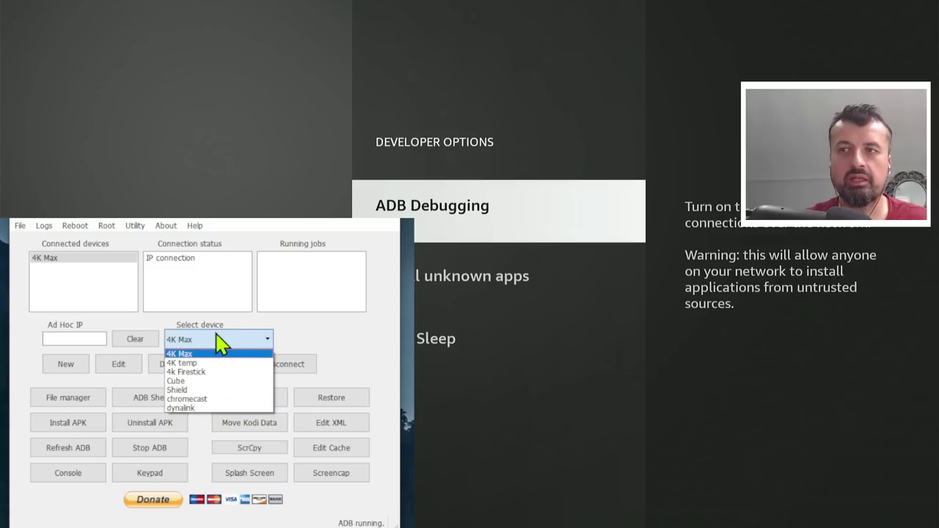
{"action": "left_click", "coordinate": [216, 340]}
{"action": "left_click", "coordinate": [252, 341]}
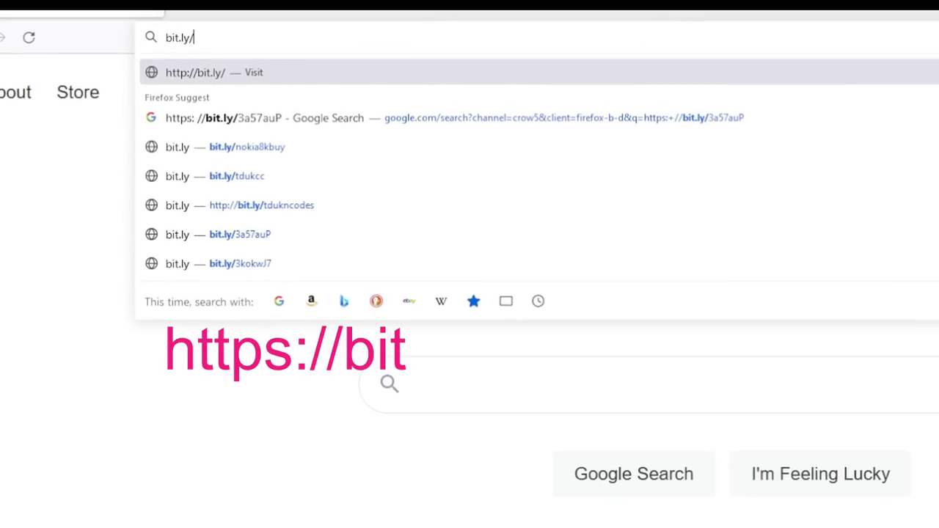
Step: Load the bit.ly/adblink22 short link in Firefox
{"action": "type", "text": "adbl"}
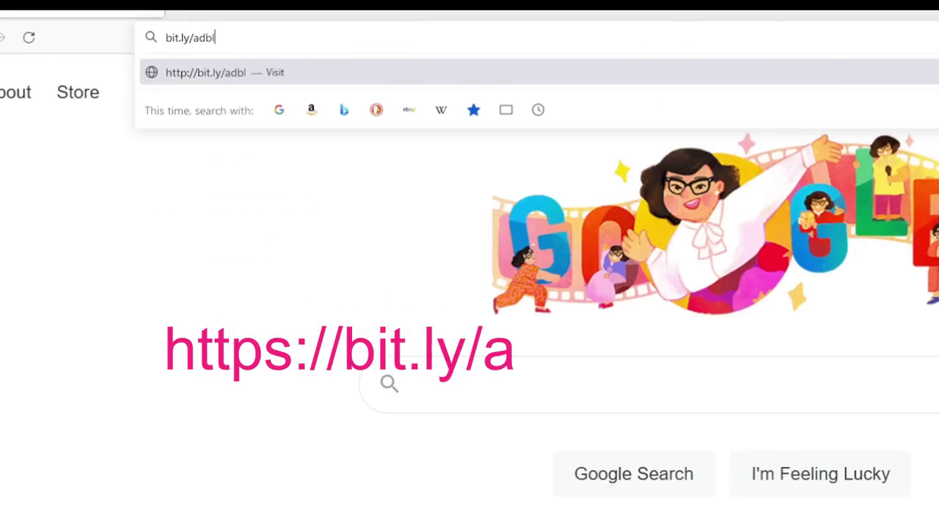
{"action": "type", "text": "ink"}
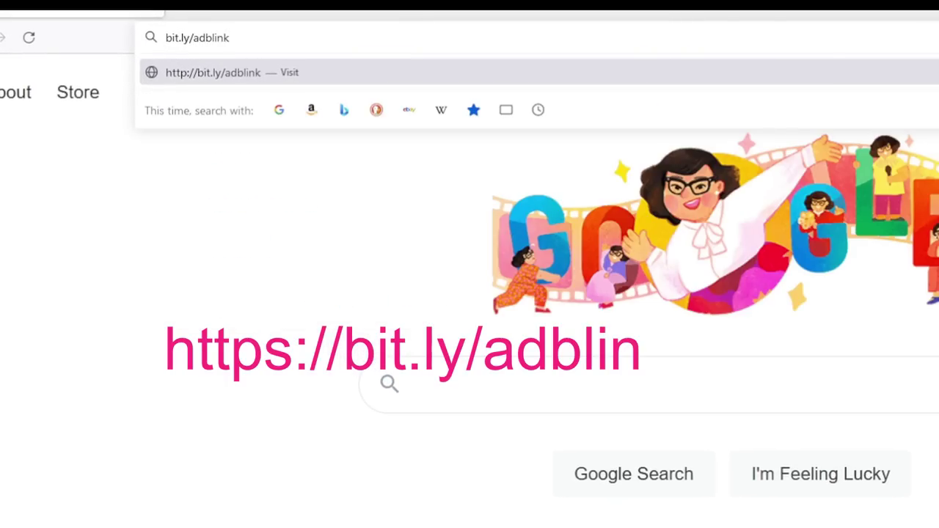
{"action": "type", "text": "22"}
{"action": "key", "text": "Return"}
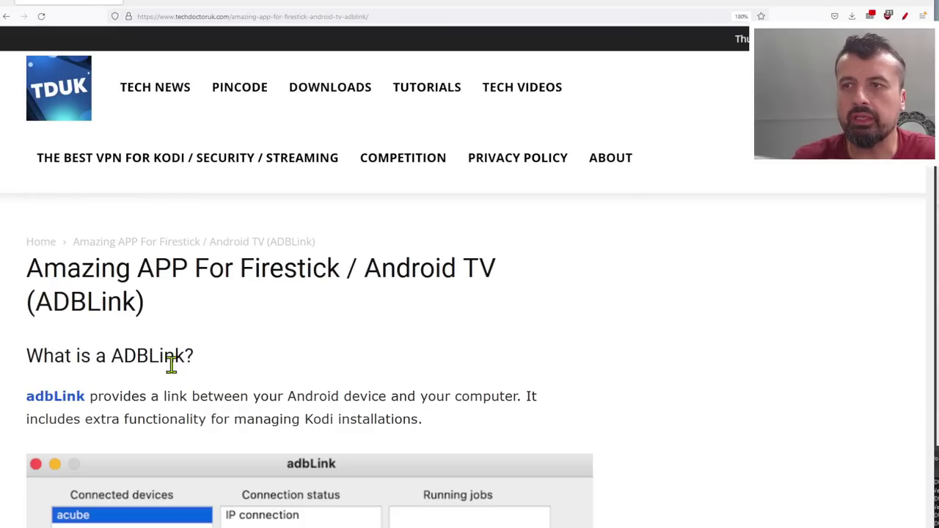
Step: Scroll the ADBLink article down to the adbLink 5.0 downloads for Windows, macOS and Linux
{"action": "scroll", "coordinate": [265, 358], "scroll_direction": "down", "scroll_amount": 1}
{"action": "scroll", "coordinate": [267, 357], "scroll_direction": "down", "scroll_amount": 4}
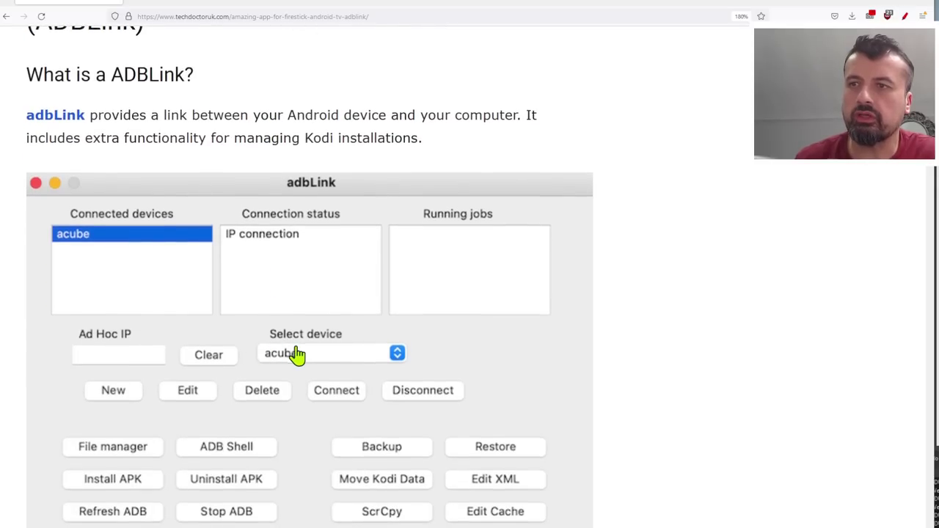
{"action": "scroll", "coordinate": [297, 355], "scroll_direction": "down", "scroll_amount": 20}
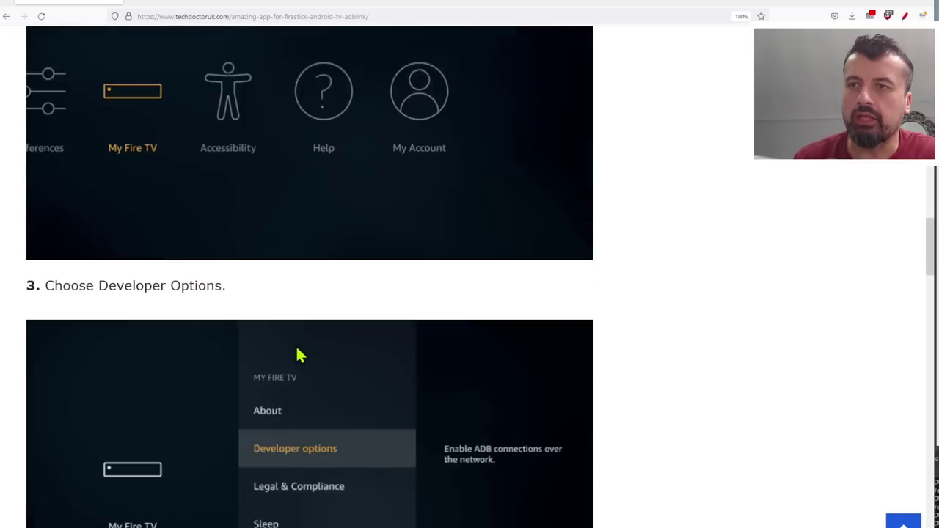
{"action": "scroll", "coordinate": [300, 355], "scroll_direction": "down", "scroll_amount": 20}
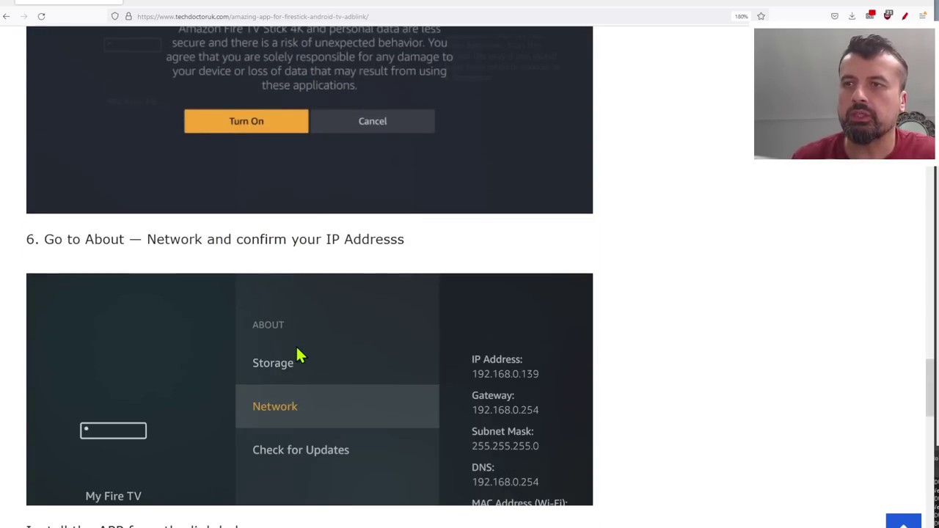
{"action": "scroll", "coordinate": [297, 356], "scroll_direction": "down", "scroll_amount": 5}
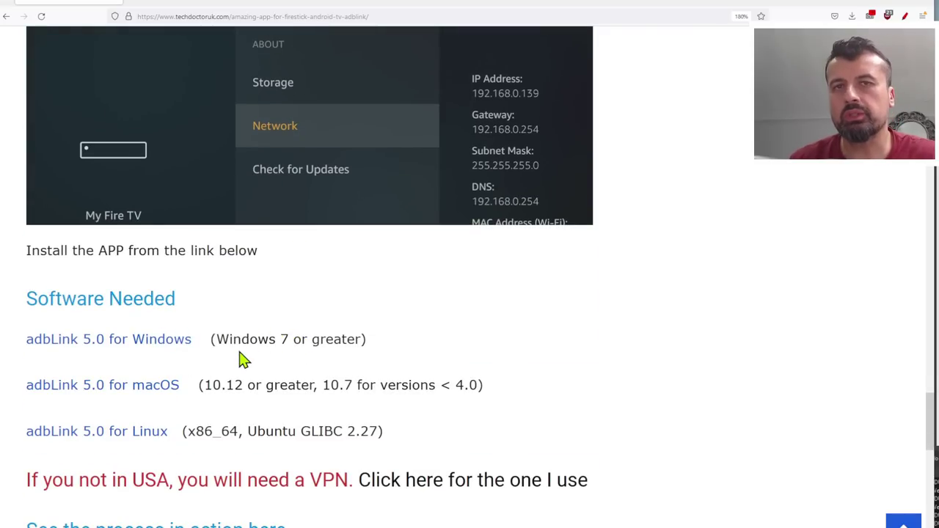